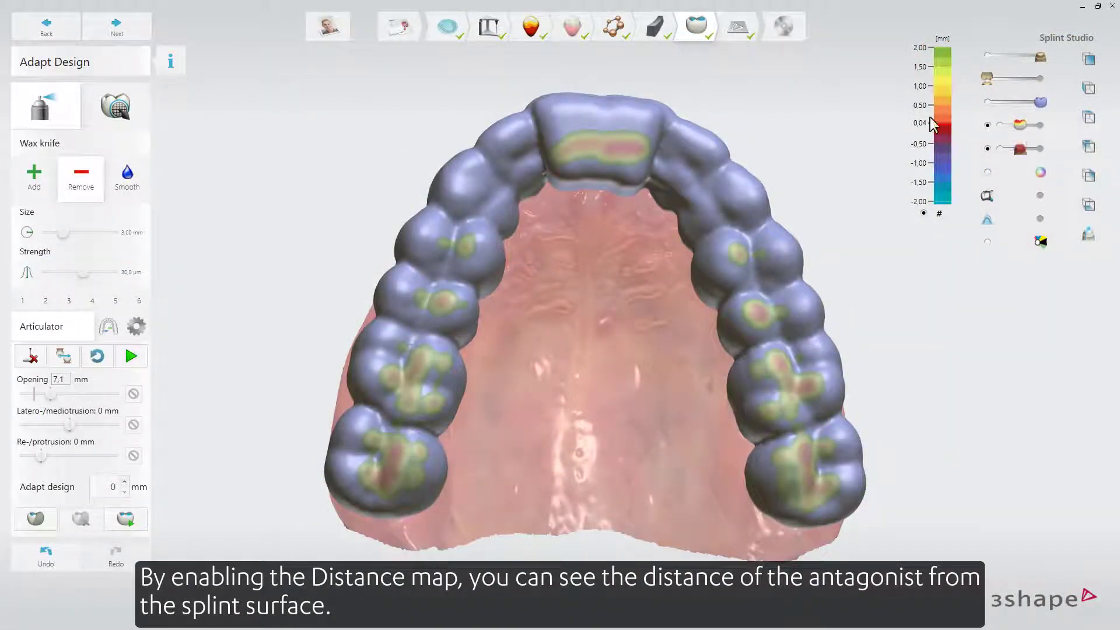
# Smooth the bumpy splint surface with the Smooth wax knife at strength 0.65, size 3.65 mm.
pyautogui.moveTo(292, 235)
pyautogui.mouseDown(button='right')
pyautogui.moveTo(295, 191)
pyautogui.moveTo(352, 194)
pyautogui.moveTo(312, 195)
pyautogui.moveTo(302, 237)
pyautogui.mouseUp(button='right')
pyautogui.click(143, 190)
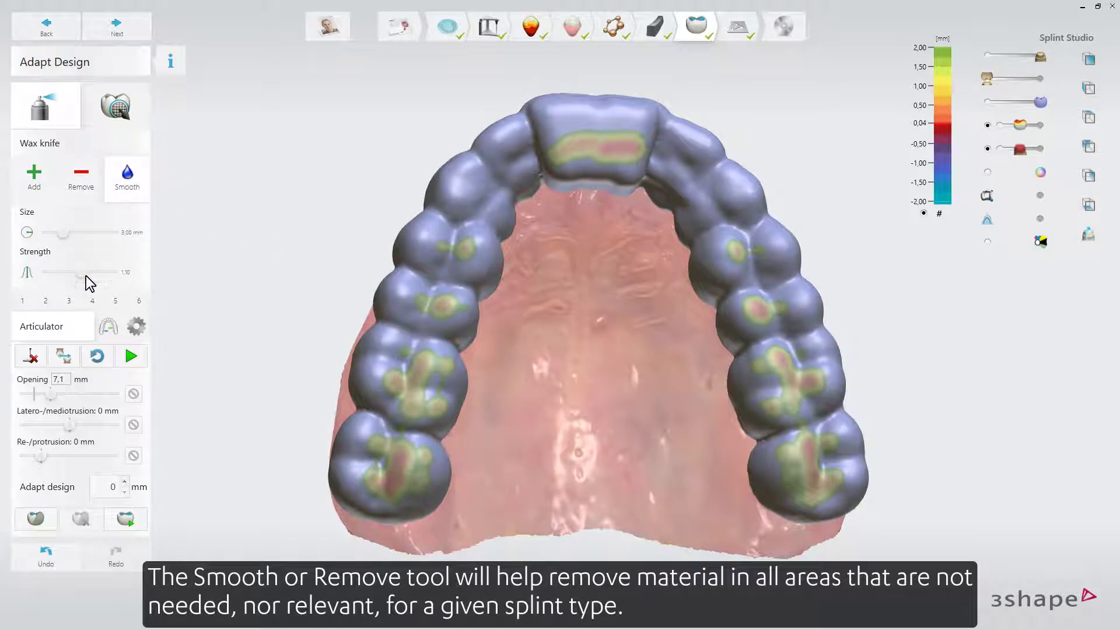
pyautogui.moveTo(76, 274); pyautogui.dragTo(58, 275)
pyautogui.moveTo(66, 234); pyautogui.dragTo(70, 234)
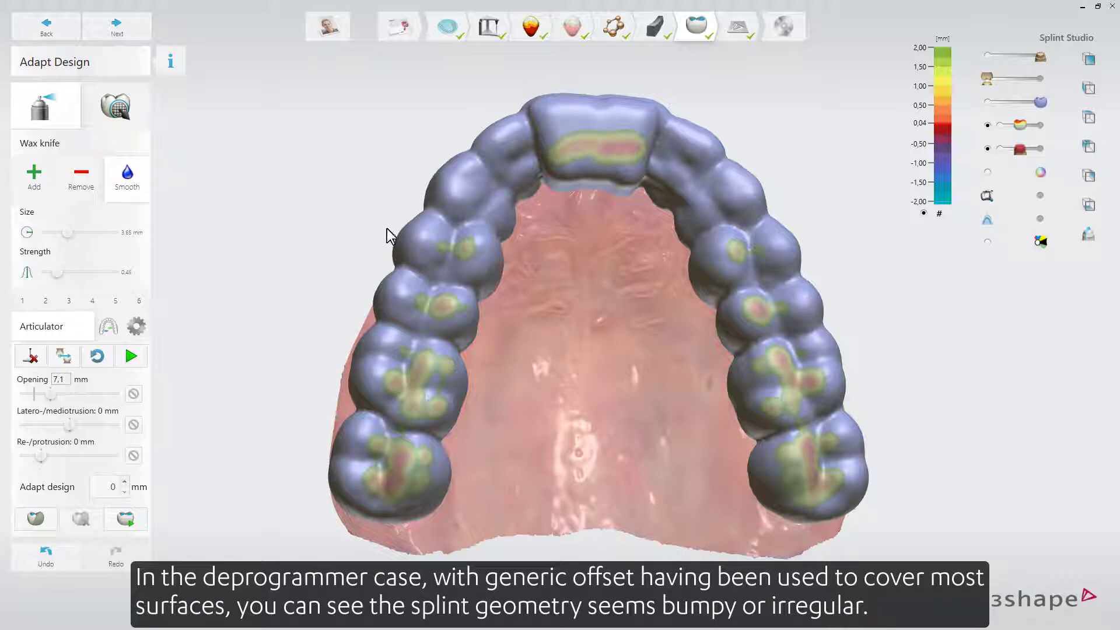
pyautogui.moveTo(421, 274)
pyautogui.mouseDown()
pyautogui.moveTo(440, 286)
pyautogui.moveTo(412, 272)
pyautogui.mouseUp()
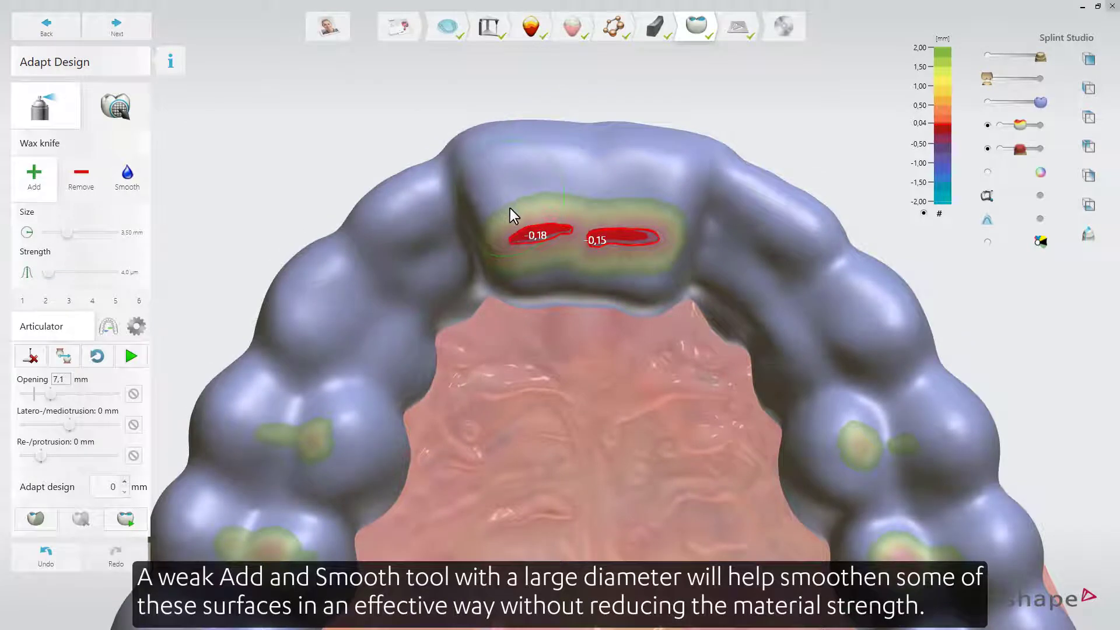
# Sweep the low-strength Add wax knife across the bite block's 0.18 and 0.15 mm contacts.
pyautogui.moveTo(518, 222); pyautogui.dragTo(638, 246)
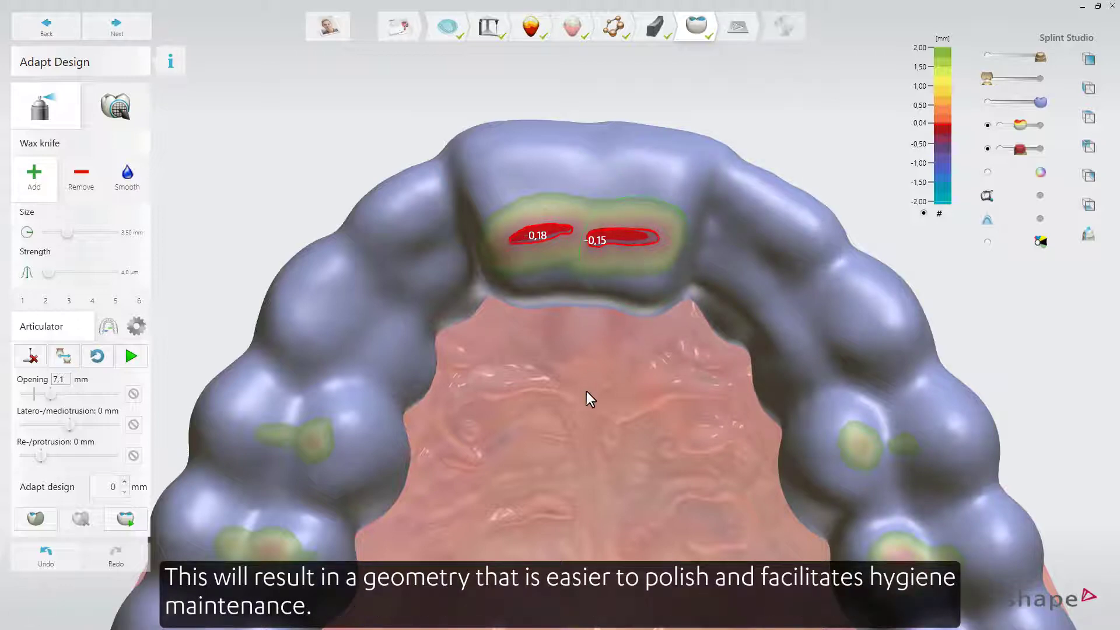
pyautogui.scroll(-5, 586, 391)
pyautogui.moveTo(585, 409)
pyautogui.mouseDown(button='right')
pyautogui.moveTo(583, 316)
pyautogui.moveTo(566, 260)
pyautogui.moveTo(566, 275)
pyautogui.mouseUp(button='right')
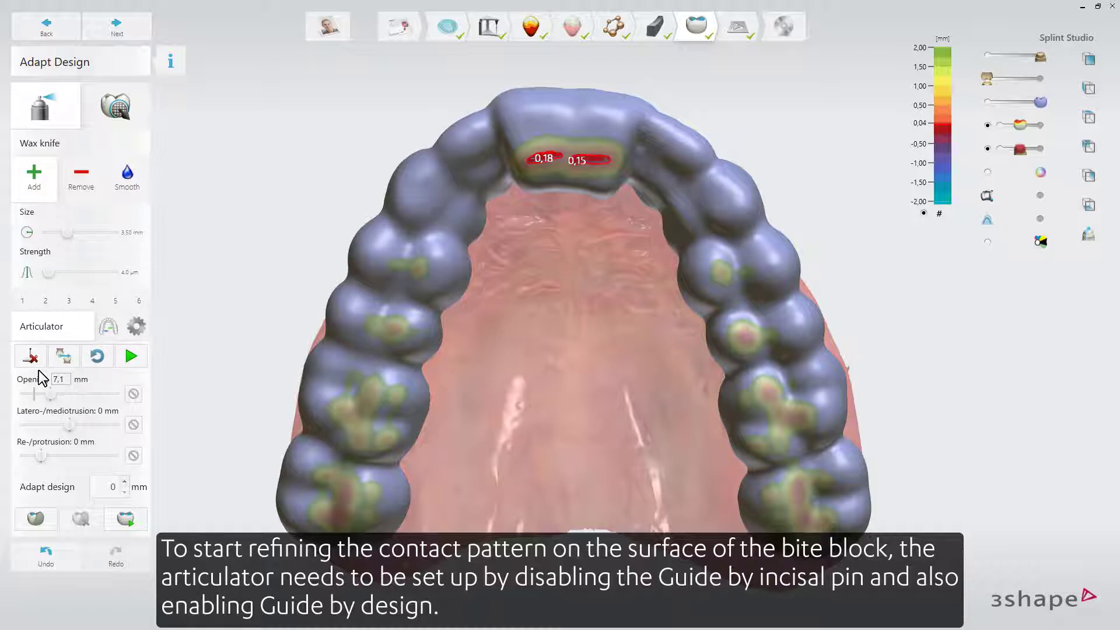
# Enable Guide by design and add material at both incisor contacts until they read 0.00 mm.
pyautogui.click(63, 358)
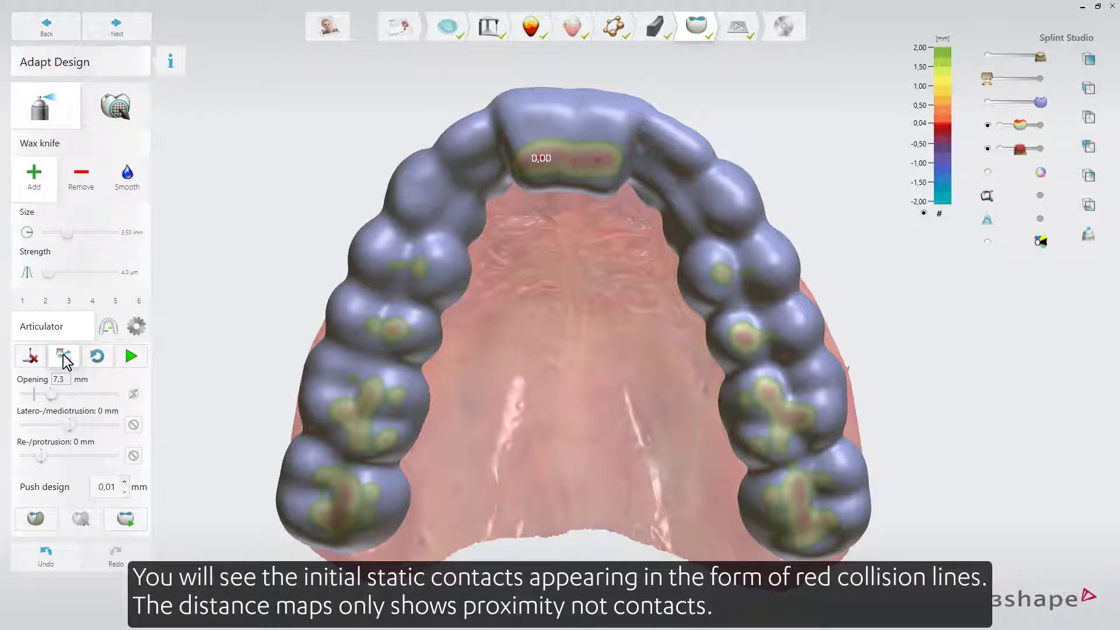
pyautogui.moveTo(581, 202)
pyautogui.mouseDown(button='right')
pyautogui.moveTo(585, 161)
pyautogui.moveTo(588, 191)
pyautogui.mouseUp(button='right')
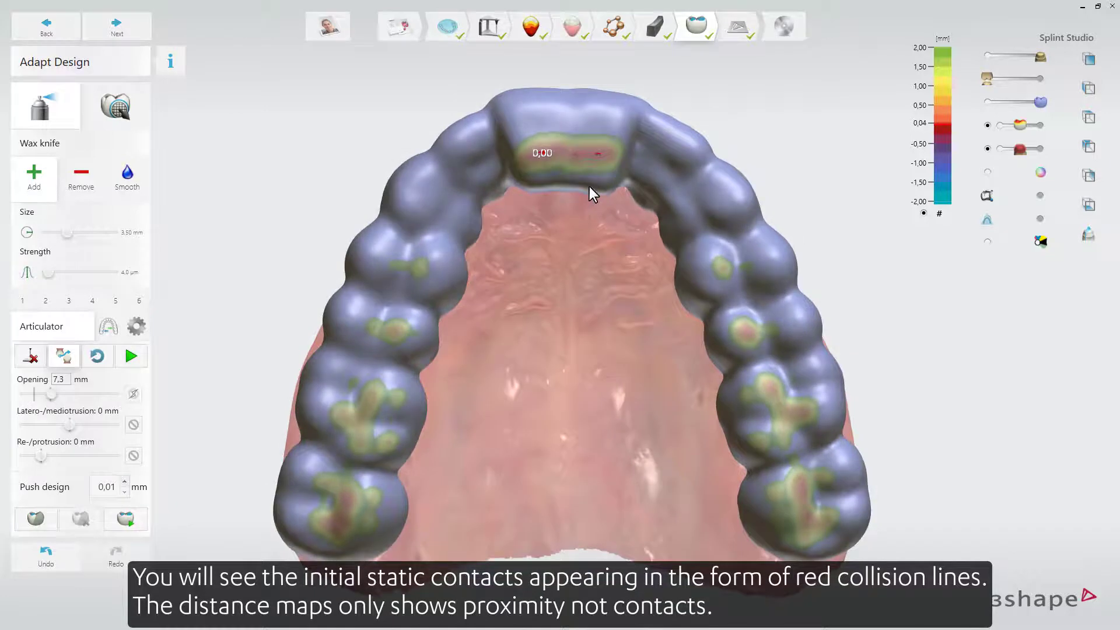
pyautogui.click(598, 153)
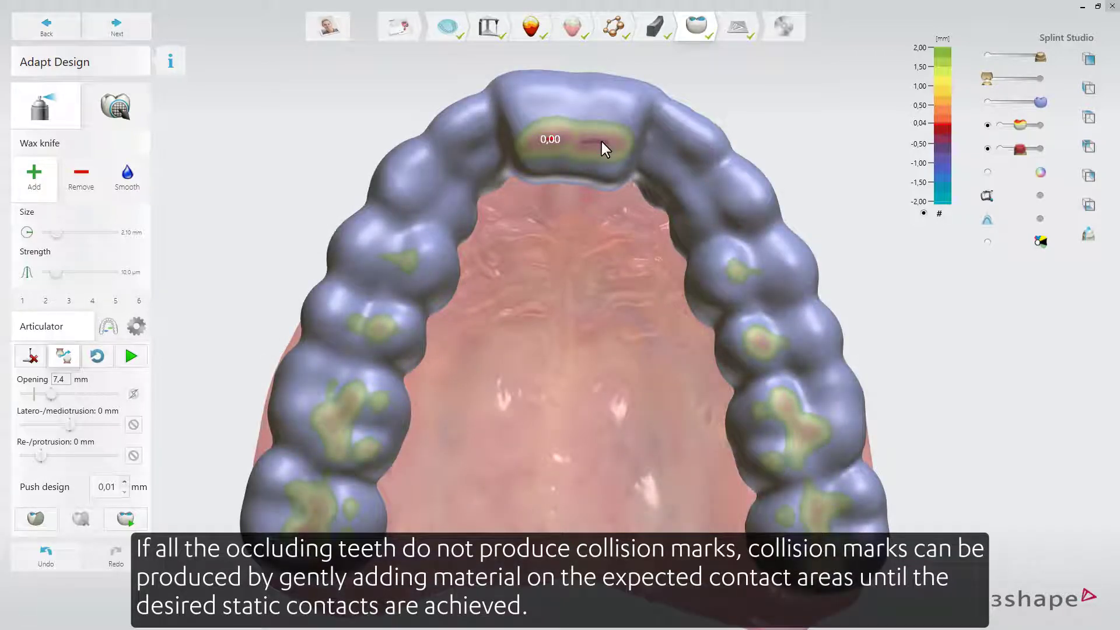
pyautogui.click(601, 142)
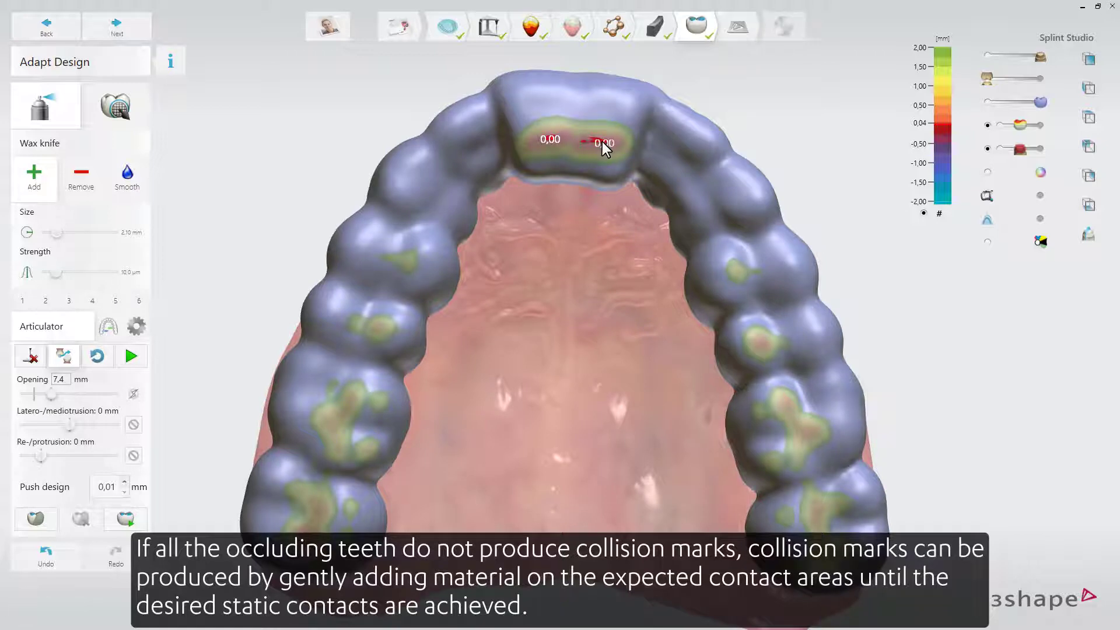
# Run the articulation, then turn the jaws to a frontal view.
pyautogui.click(134, 359)
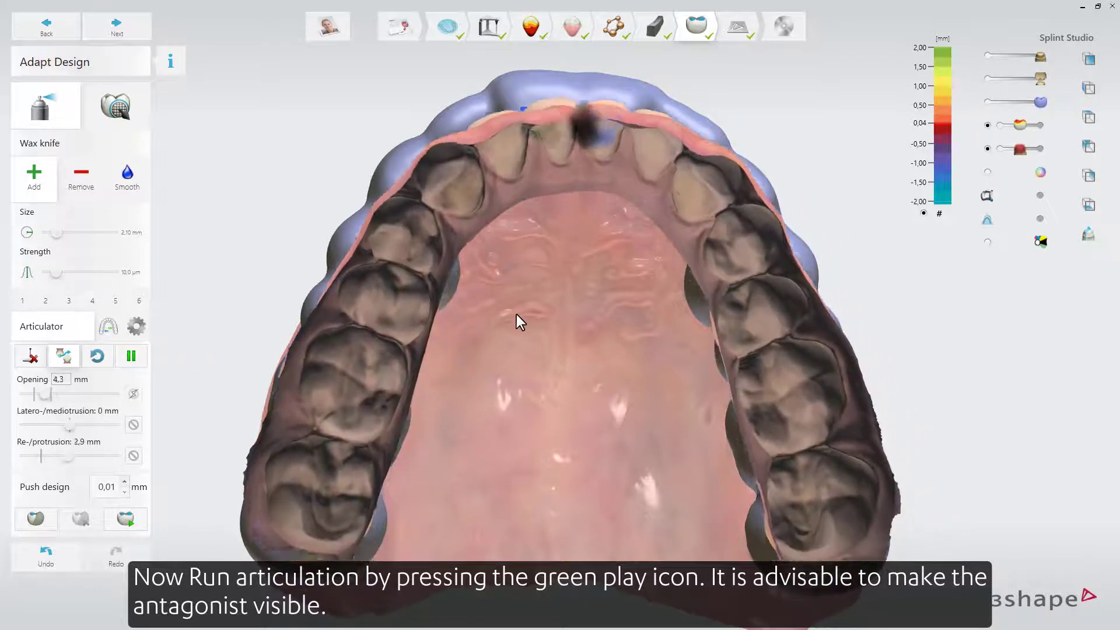
pyautogui.scroll(-3, 519, 315)
pyautogui.moveTo(537, 289); pyautogui.dragTo(538, 395, button='right')
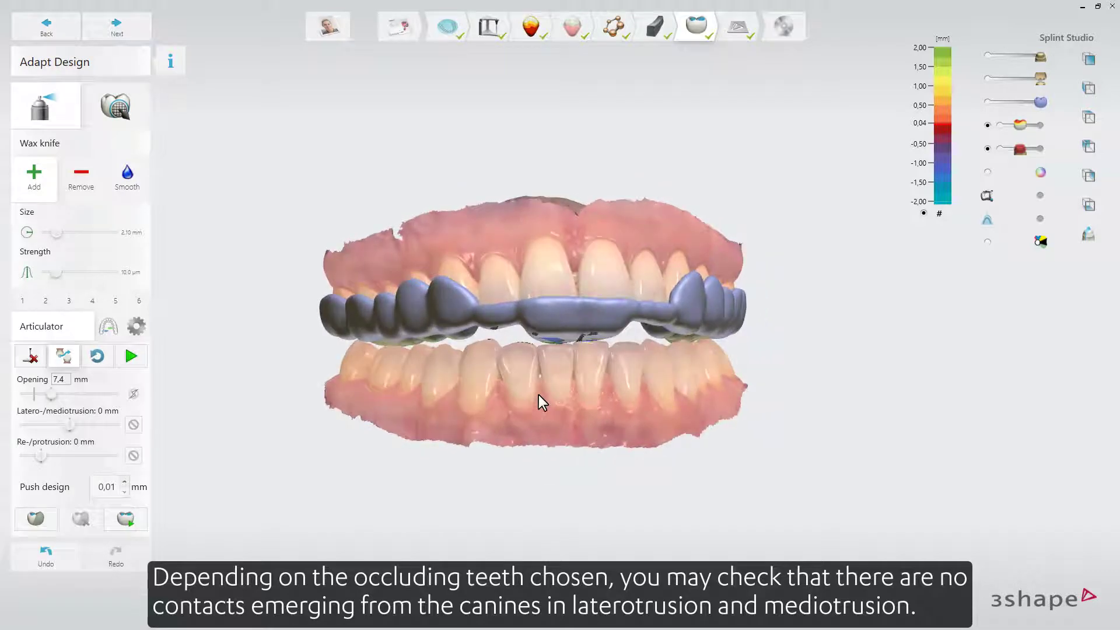
# Rerun the articulation from the front and inspect the canine contact traces.
pyautogui.click(131, 355)
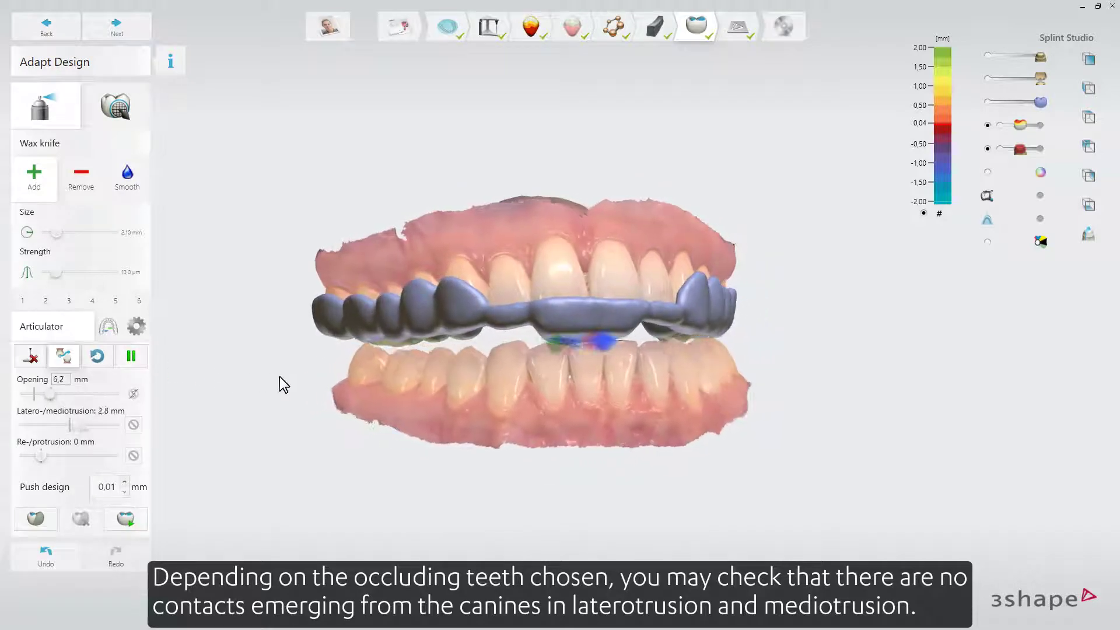
pyautogui.moveTo(380, 387); pyautogui.dragTo(311, 391, button='right')
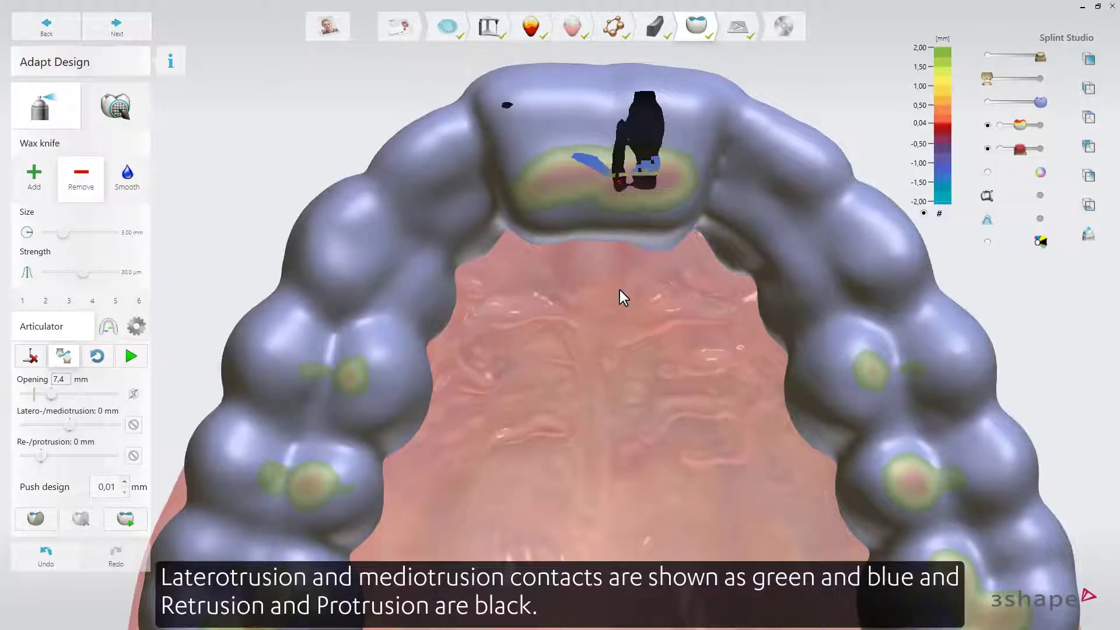
pyautogui.moveTo(619, 290)
pyautogui.mouseDown(button='right')
pyautogui.moveTo(641, 288)
pyautogui.moveTo(611, 297)
pyautogui.moveTo(613, 274)
pyautogui.moveTo(613, 293)
pyautogui.mouseUp(button='right')
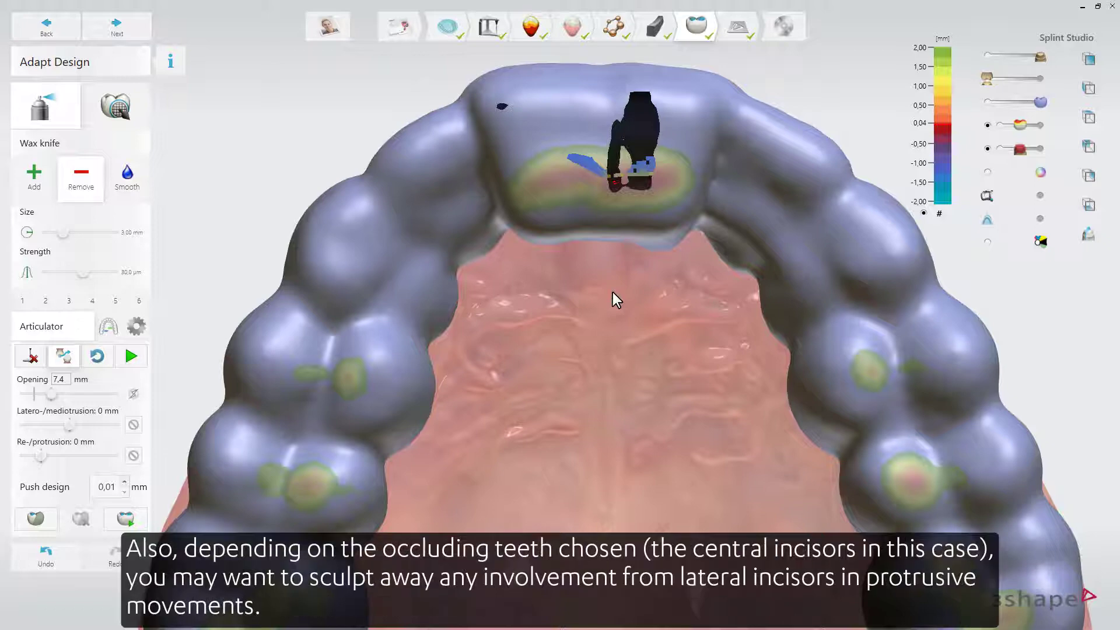
# Carve the bite block with Remove, rerun articulation, then add at 17 µm and rerun it.
pyautogui.click(503, 106)
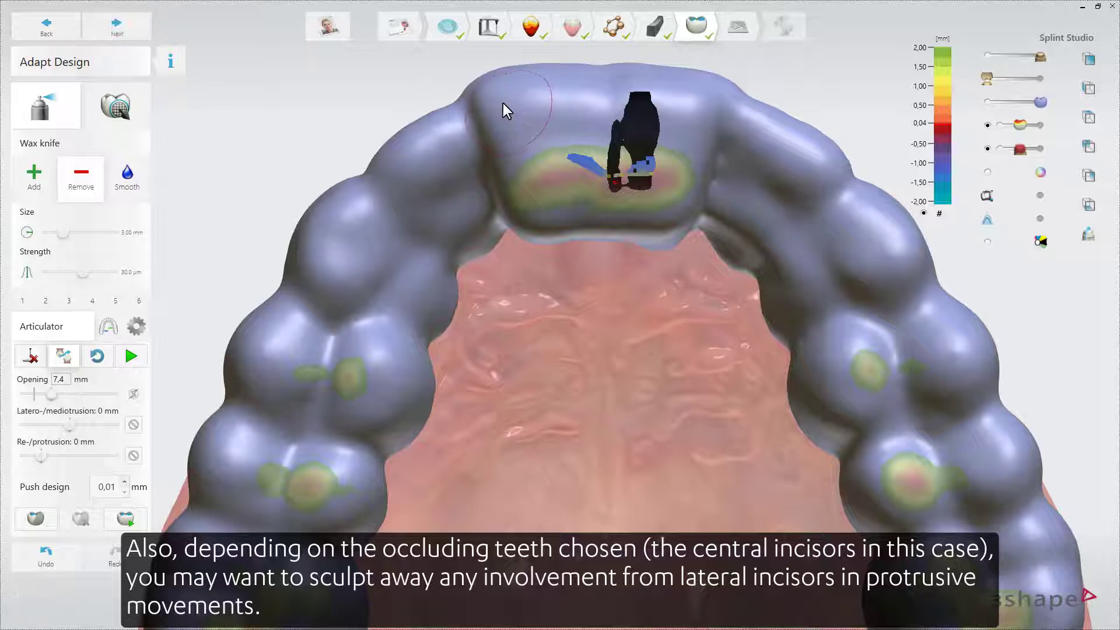
pyautogui.click(131, 355)
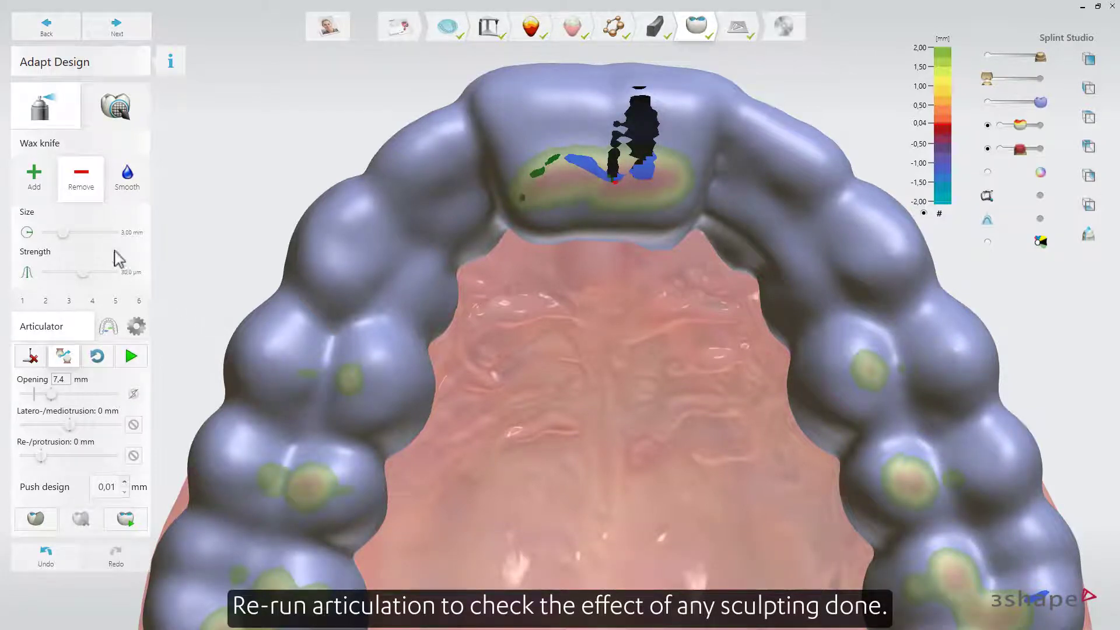
pyautogui.click(49, 198)
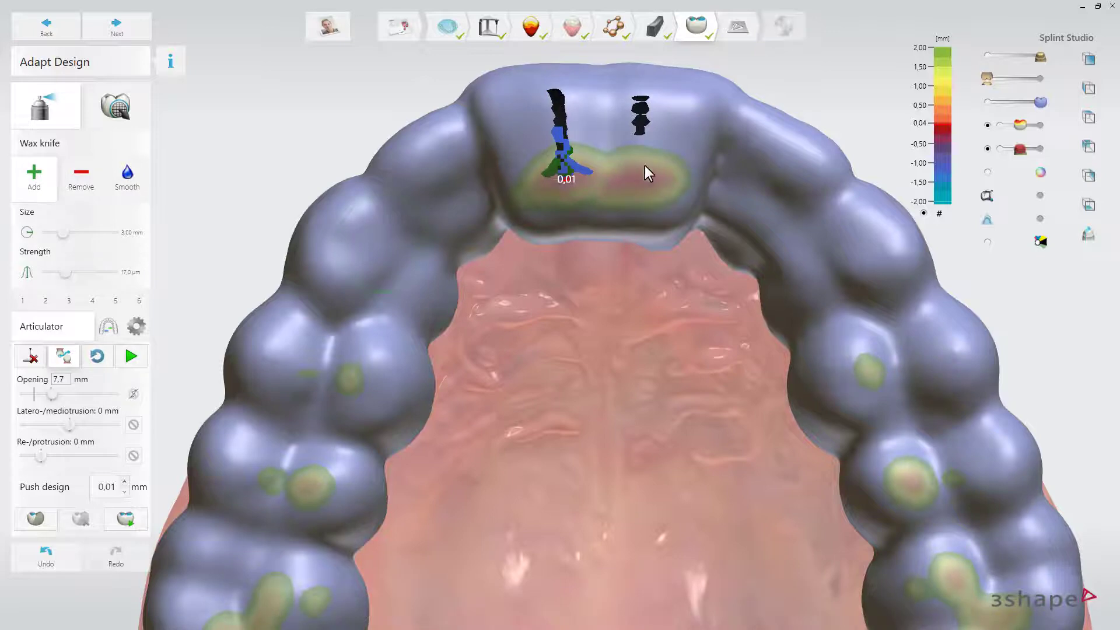
pyautogui.click(131, 356)
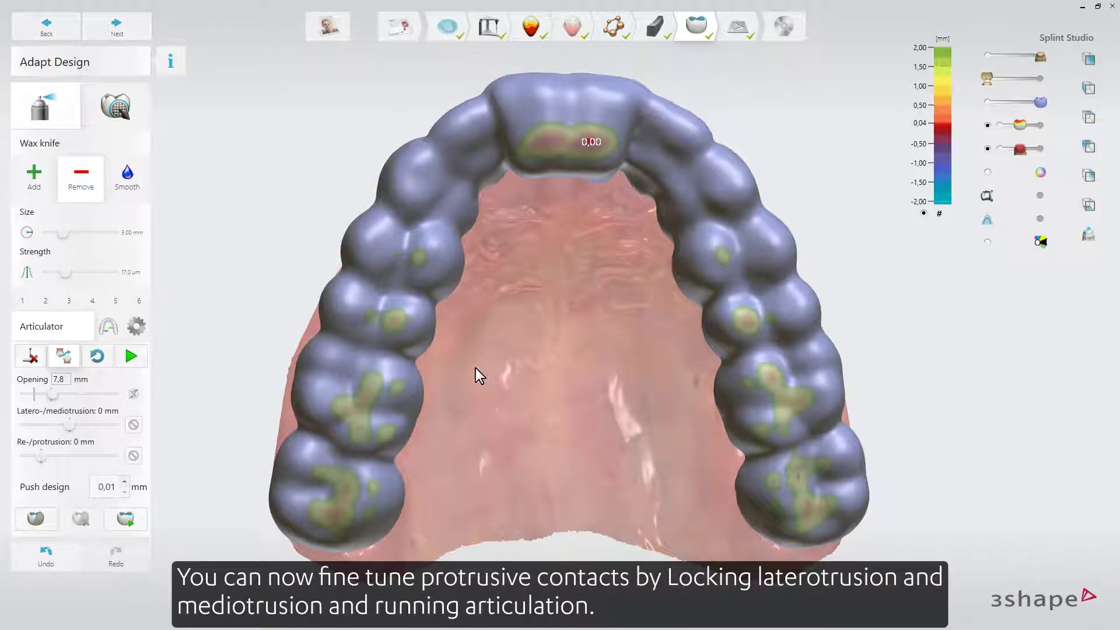
# Lock latero/mediotrusion, protrude the jaw to 0.8 mm, and add wax to the incisal area and rim.
pyautogui.click(134, 425)
pyautogui.moveTo(41, 456)
pyautogui.mouseDown()
pyautogui.moveTo(80, 458)
pyautogui.moveTo(38, 457)
pyautogui.moveTo(52, 456)
pyautogui.mouseUp()
pyautogui.click(39, 192)
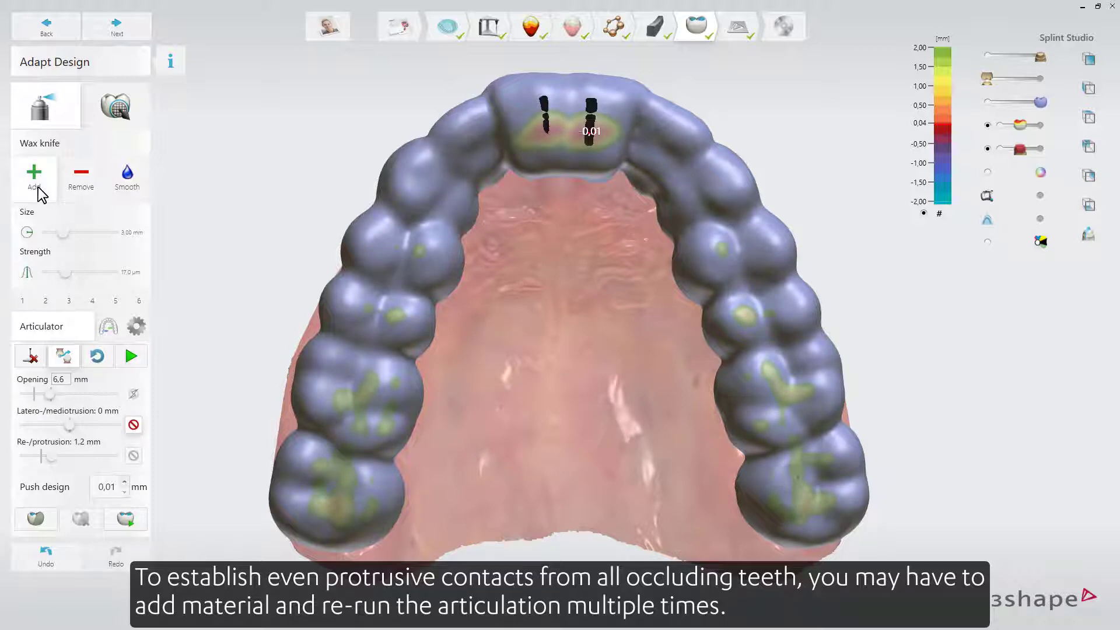
pyautogui.click(547, 145)
pyautogui.moveTo(50, 453)
pyautogui.mouseDown()
pyautogui.moveTo(88, 453)
pyautogui.moveTo(35, 452)
pyautogui.moveTo(48, 454)
pyautogui.mouseUp()
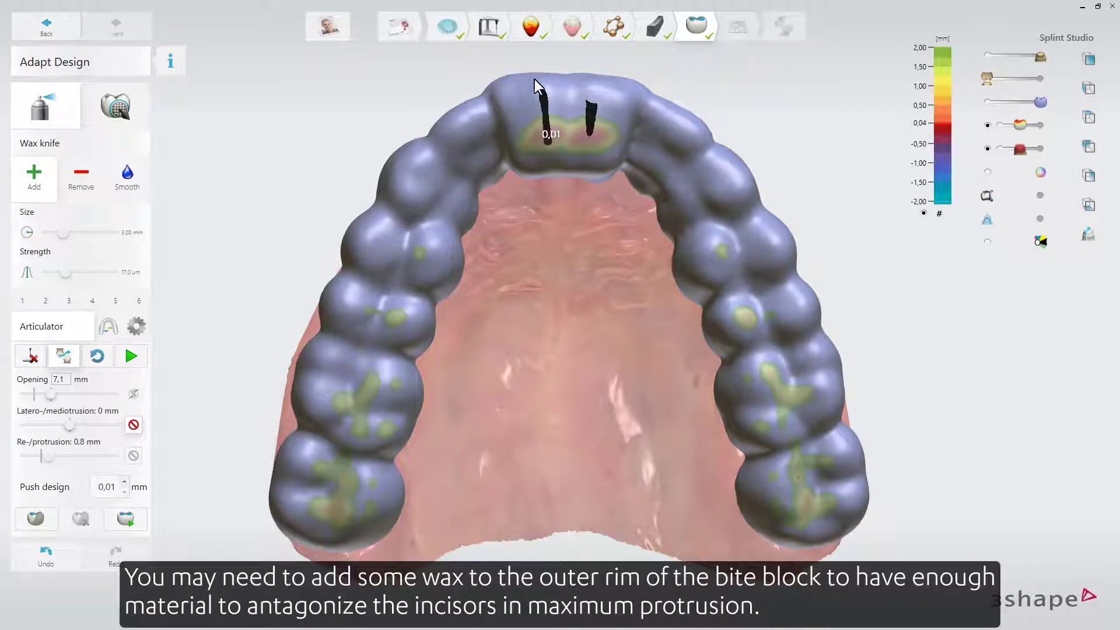
pyautogui.click(605, 81)
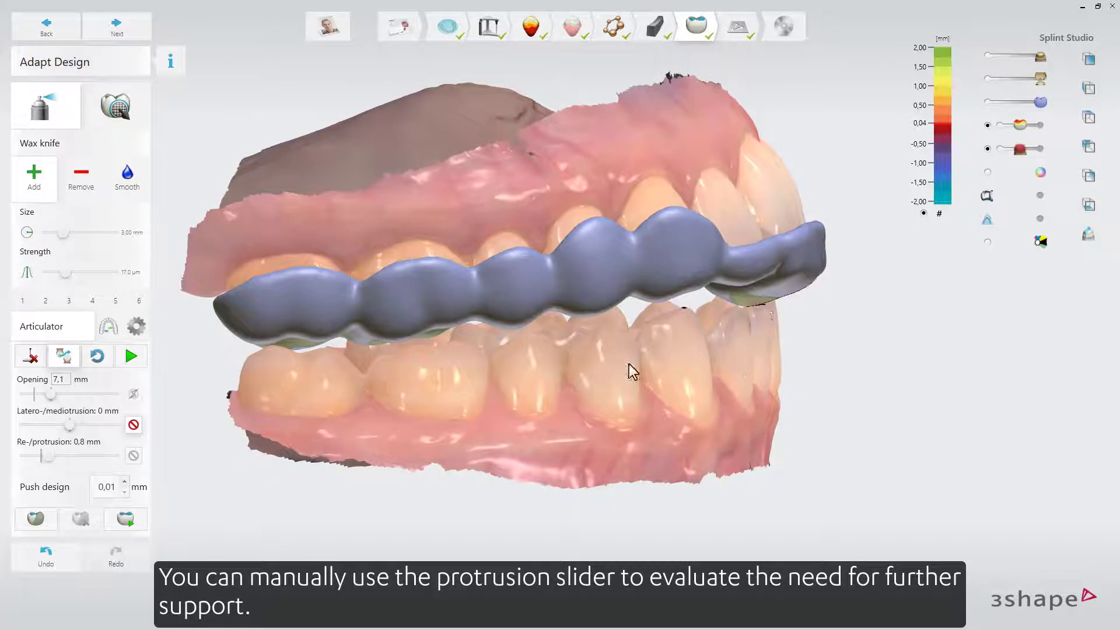
# Reset the articulator, protrude to 3.8 mm, view frontally, then return to 0 mm protrusion.
pyautogui.click(94, 358)
pyautogui.moveTo(41, 456); pyautogui.dragTo(89, 454)
pyautogui.moveTo(798, 374); pyautogui.dragTo(636, 361, button='right')
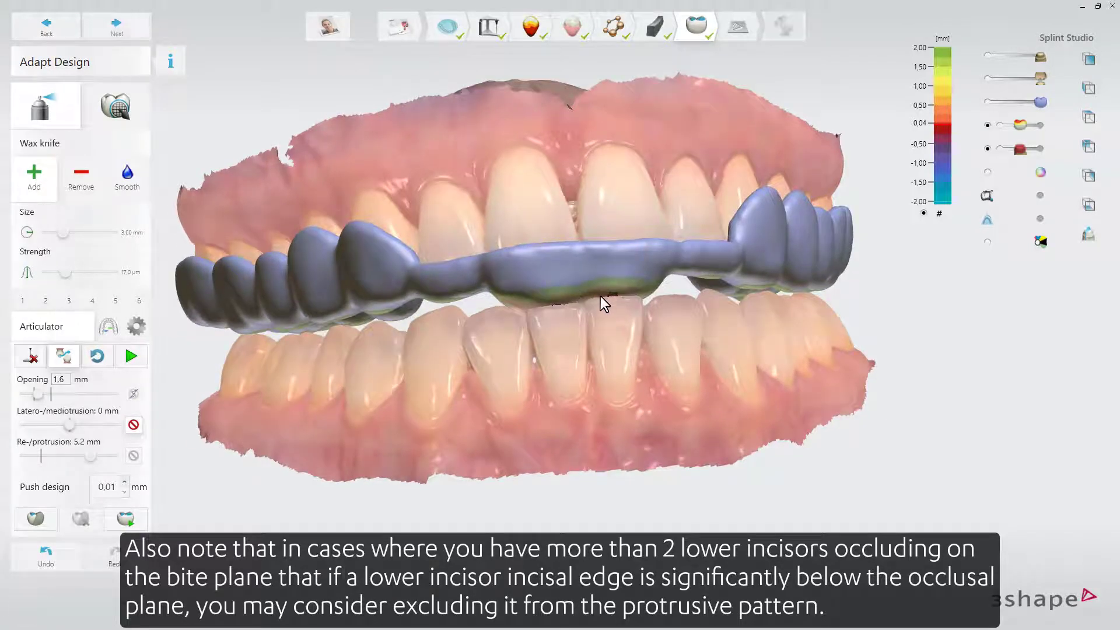
pyautogui.moveTo(88, 457); pyautogui.dragTo(40, 448)
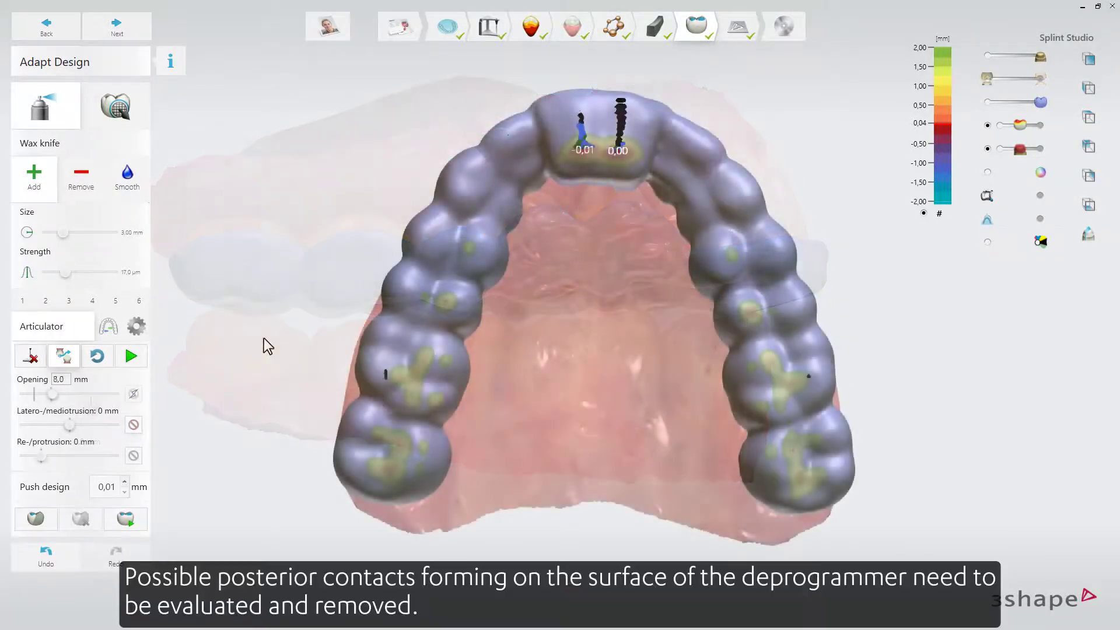
# Remove material at the right and left molar contacts with the Remove wax knife.
pyautogui.click(92, 193)
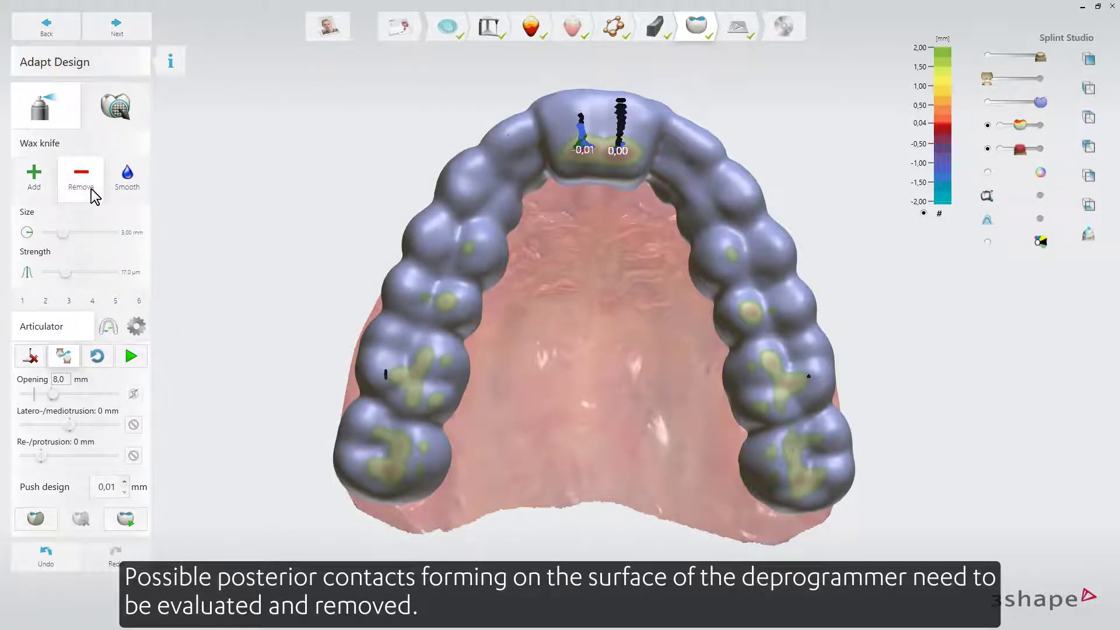
pyautogui.moveTo(384, 376); pyautogui.dragTo(387, 377)
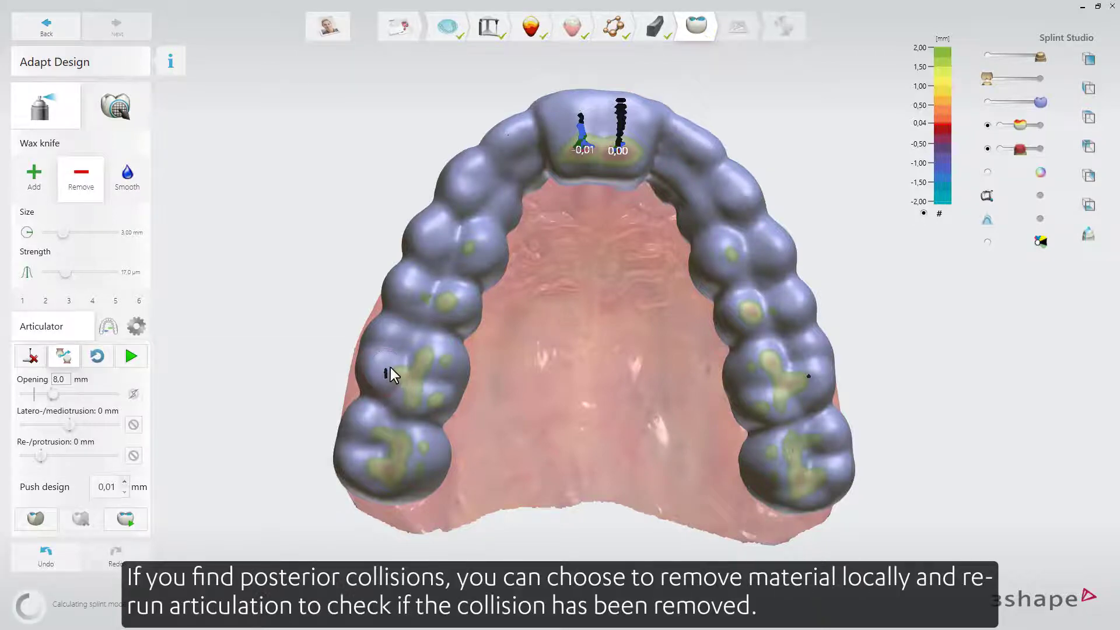
pyautogui.click(807, 378)
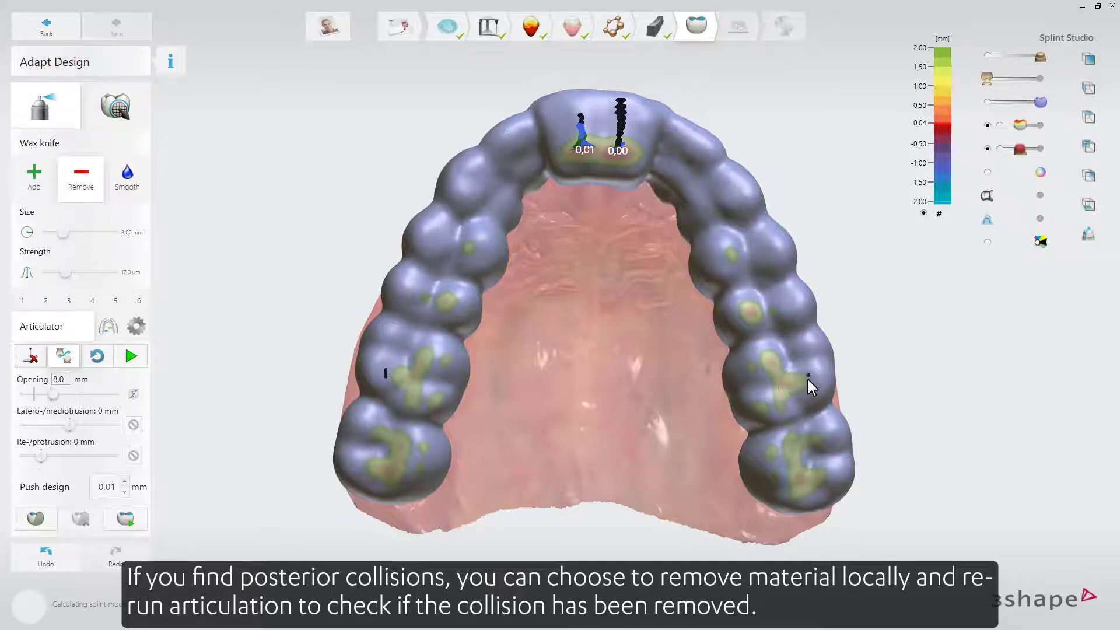
pyautogui.click(383, 370)
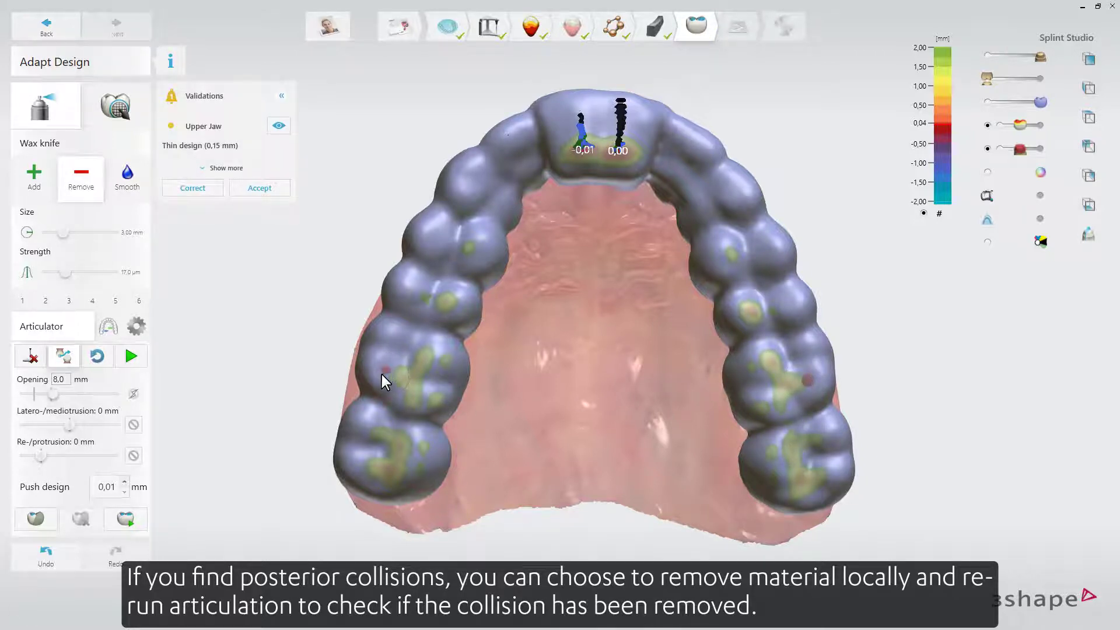
# Accept the thin-design warning and clear the remaining left and right molar contacts.
pyautogui.click(255, 188)
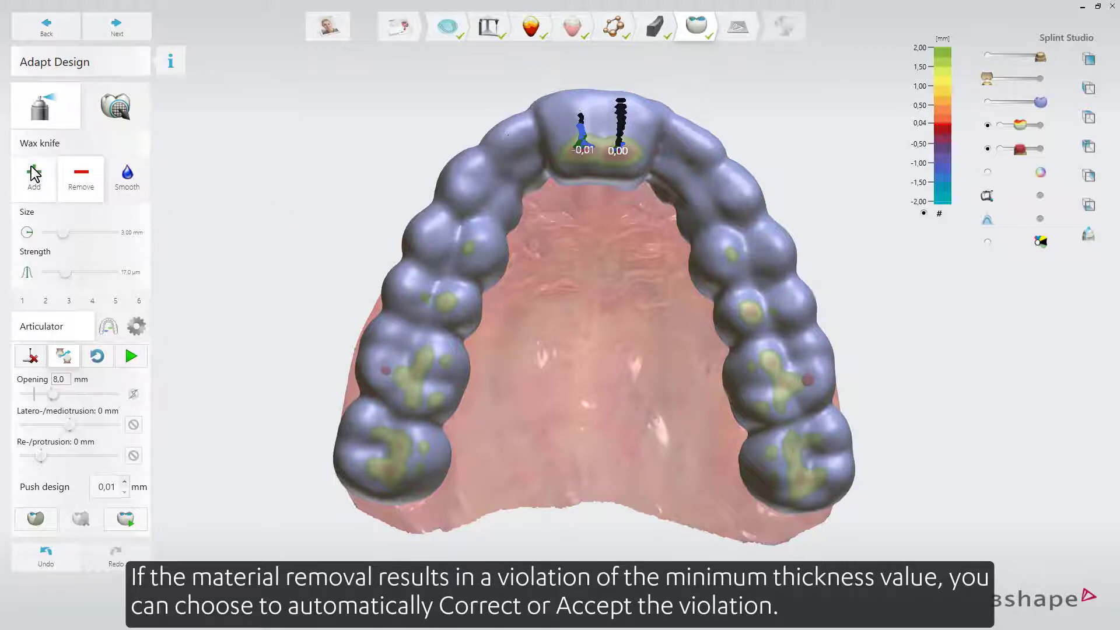
pyautogui.click(386, 370)
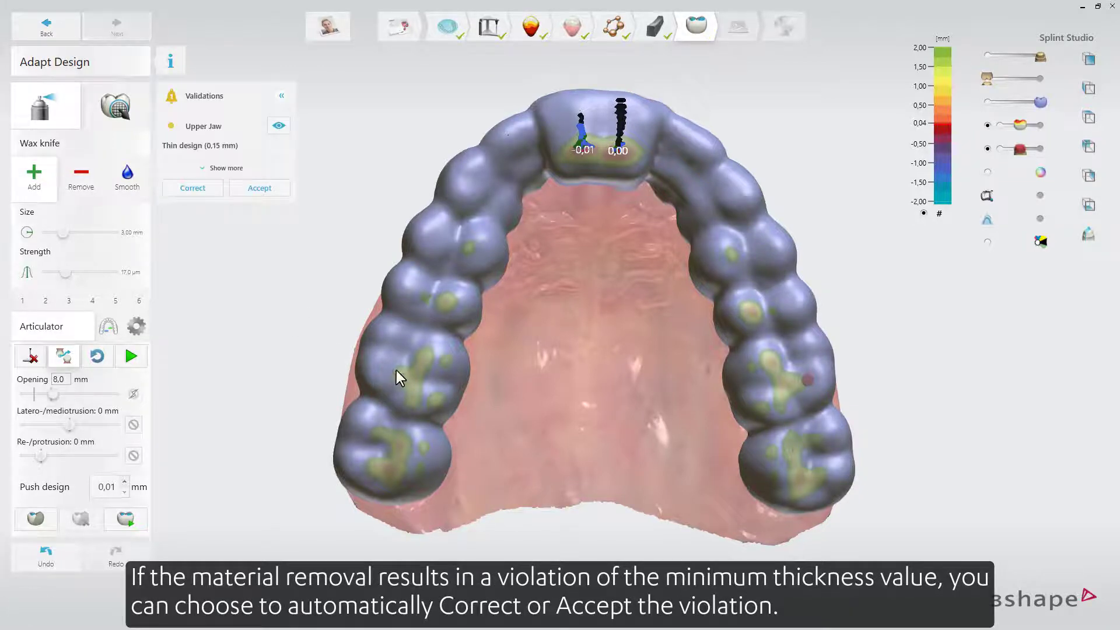
pyautogui.click(807, 380)
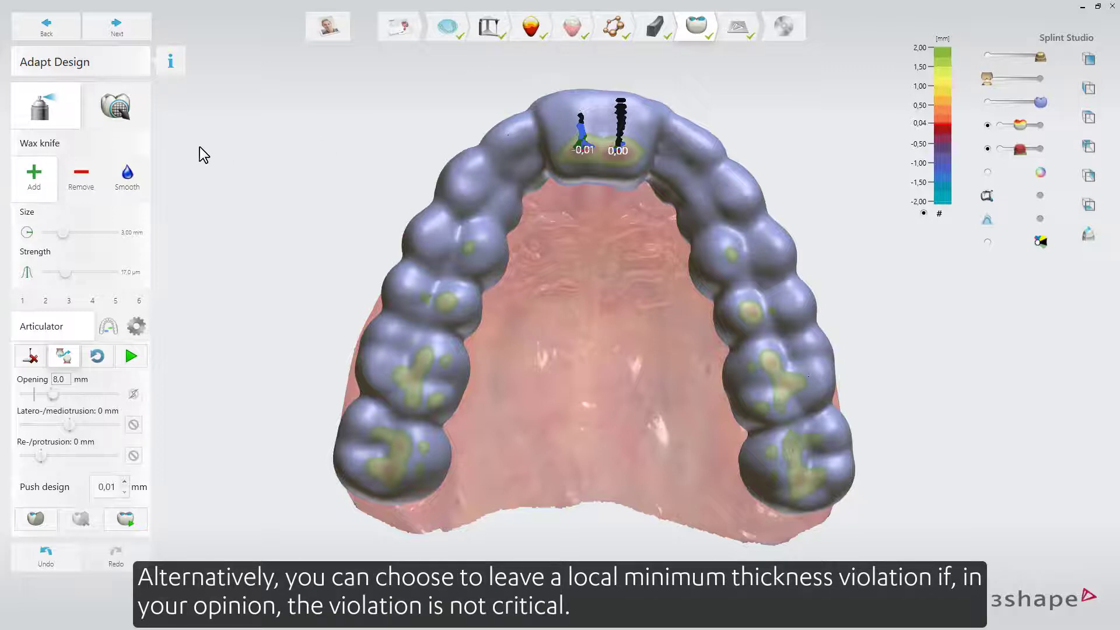
# Slide the jaw to maximum protrusion to check posterior collisions, then back to 0 mm.
pyautogui.moveTo(199, 147)
pyautogui.mouseDown(button='right')
pyautogui.moveTo(224, 145)
pyautogui.moveTo(188, 150)
pyautogui.moveTo(204, 152)
pyautogui.mouseUp(button='right')
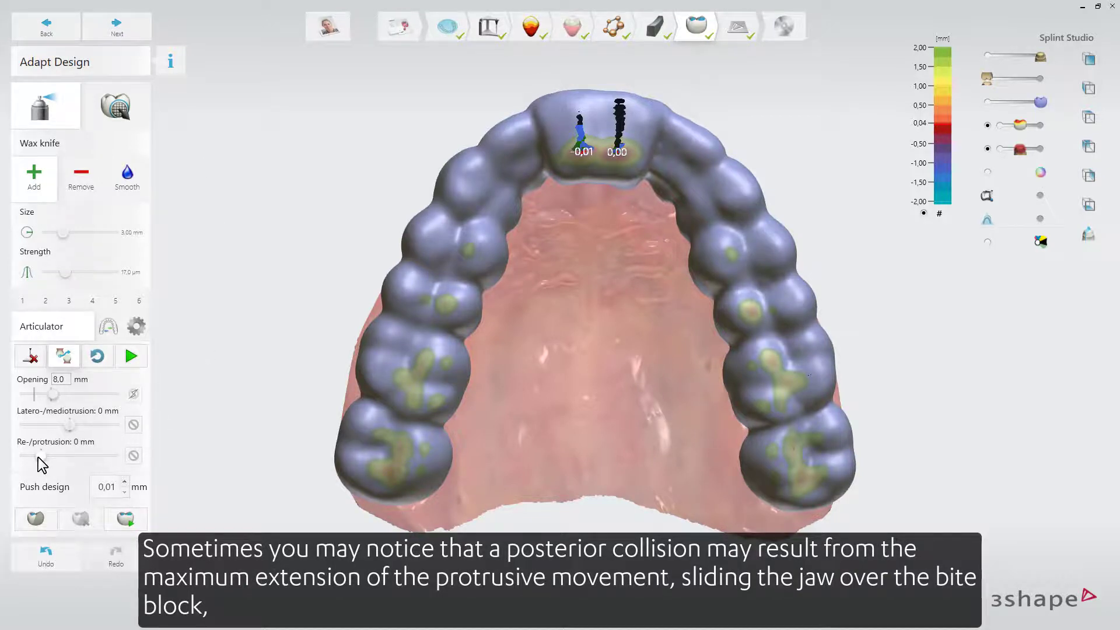
pyautogui.moveTo(46, 458); pyautogui.dragTo(96, 456)
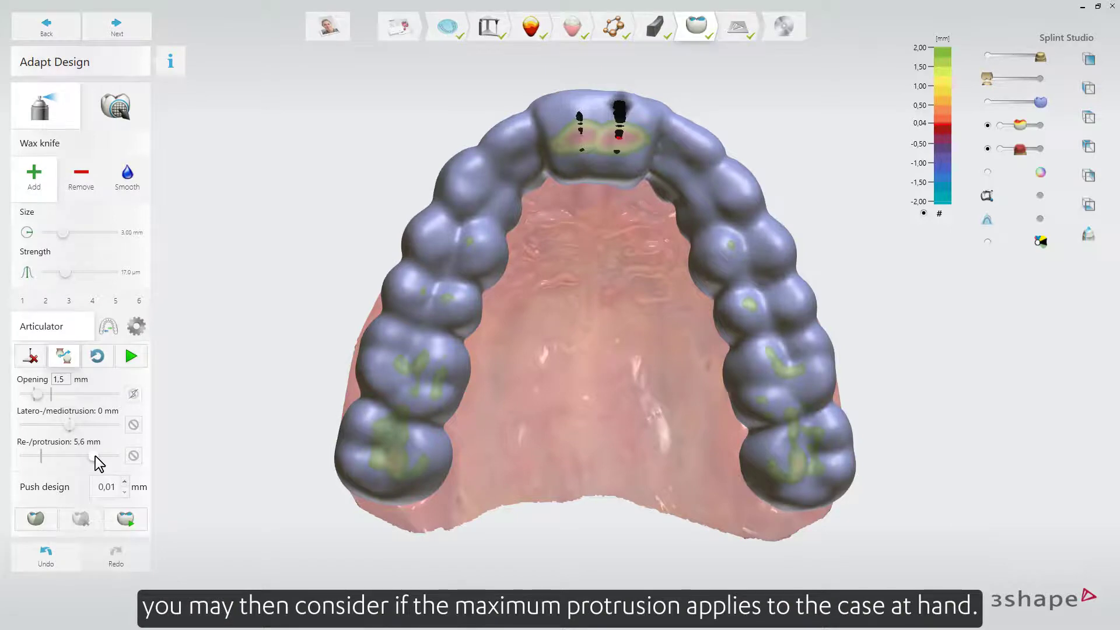
pyautogui.moveTo(95, 455); pyautogui.dragTo(40, 455)
# Reset the articulator, run all design-guided movements to trace contacts, and proceed with Next.
pyautogui.click(98, 356)
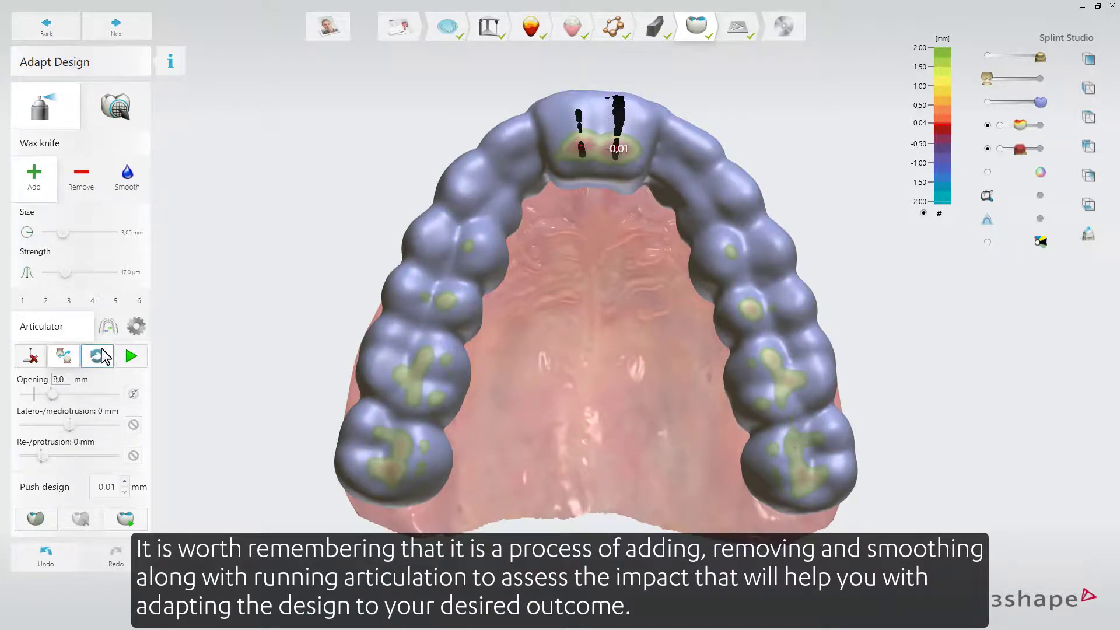
pyautogui.click(130, 356)
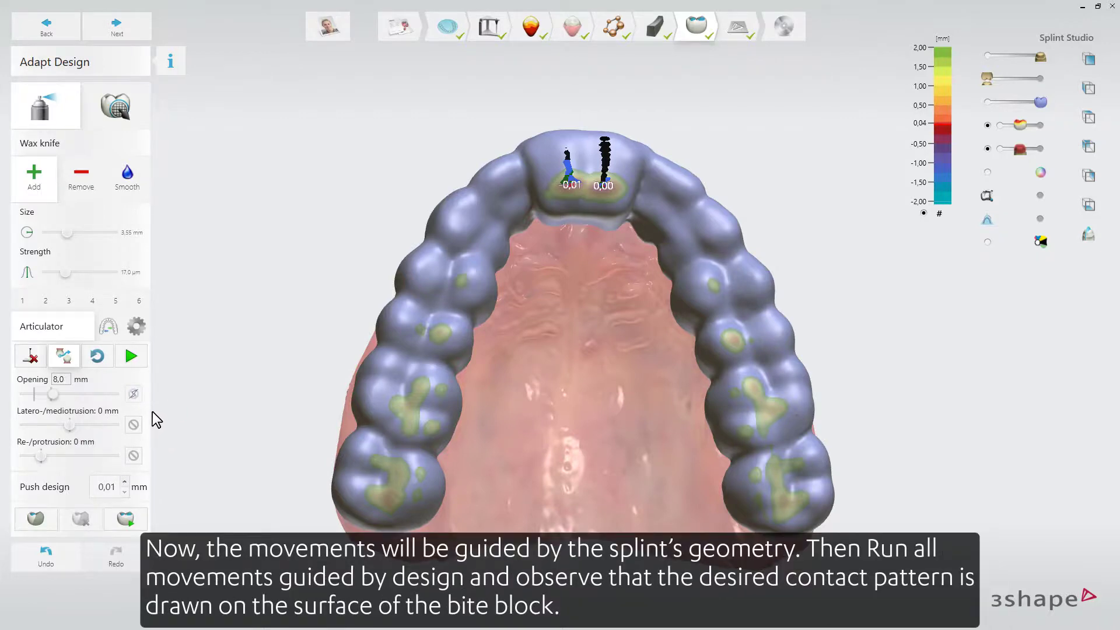
pyautogui.press('space')
pyautogui.click(130, 31)
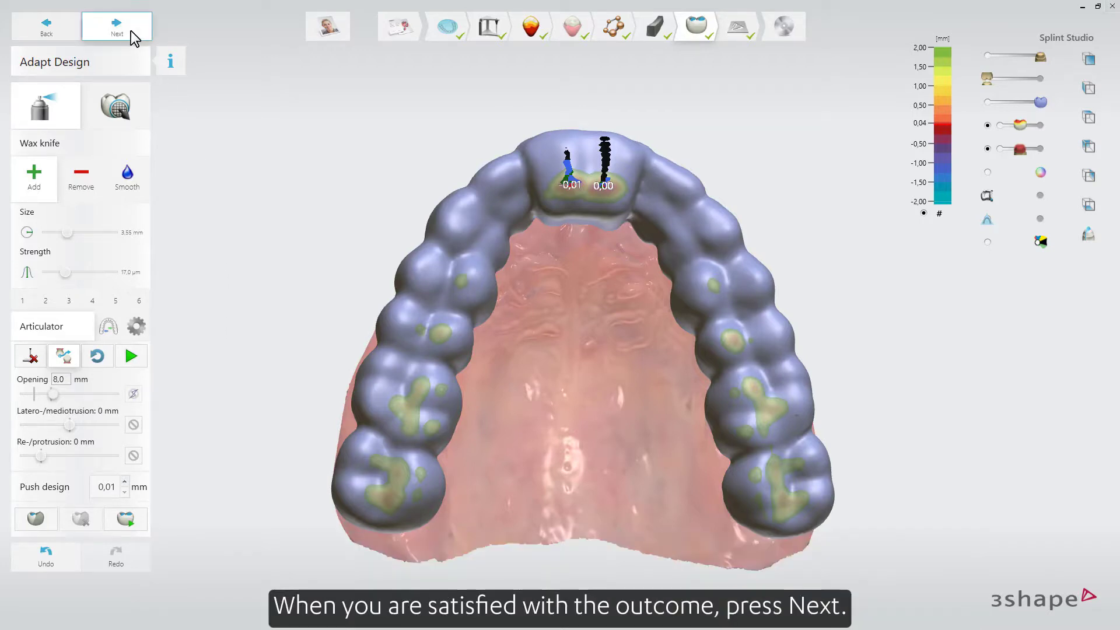